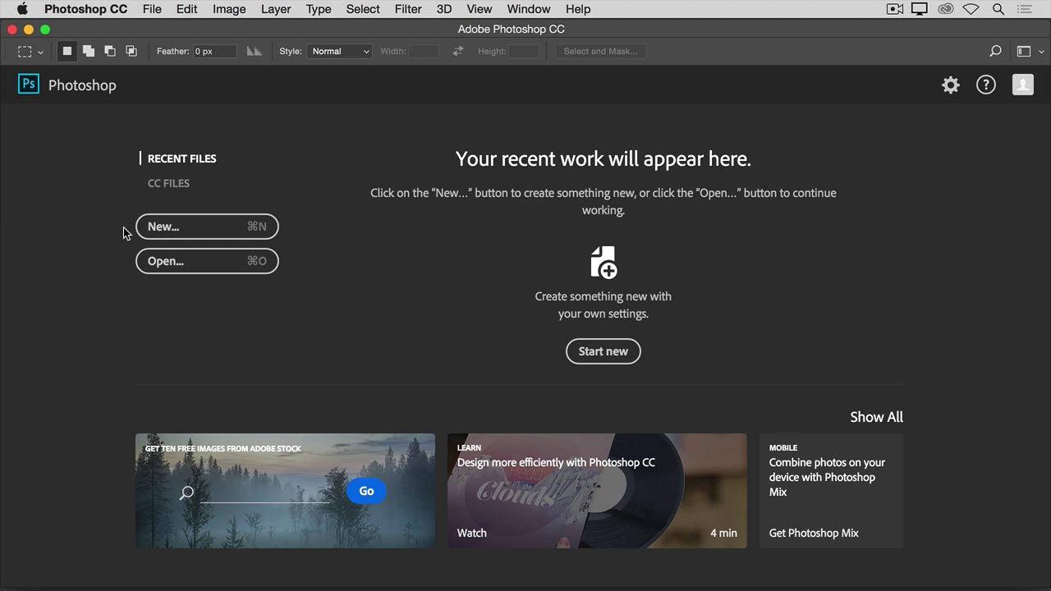
# - Select Open_Images1.jpg and Open_Images2.jpg together in the Open dialog and open both
pyautogui.click(150, 10)
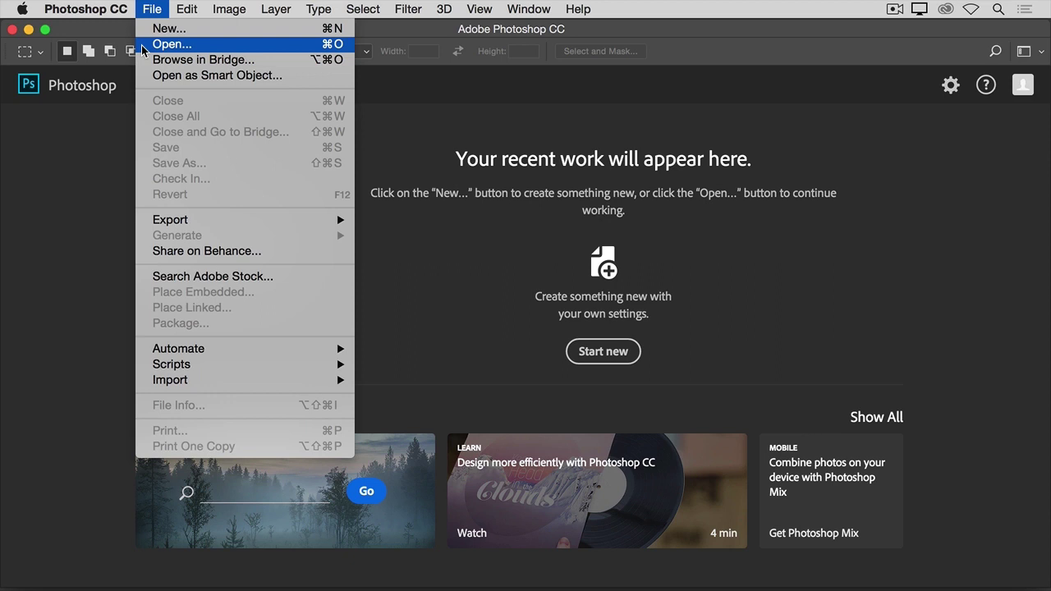
pyautogui.click(143, 46)
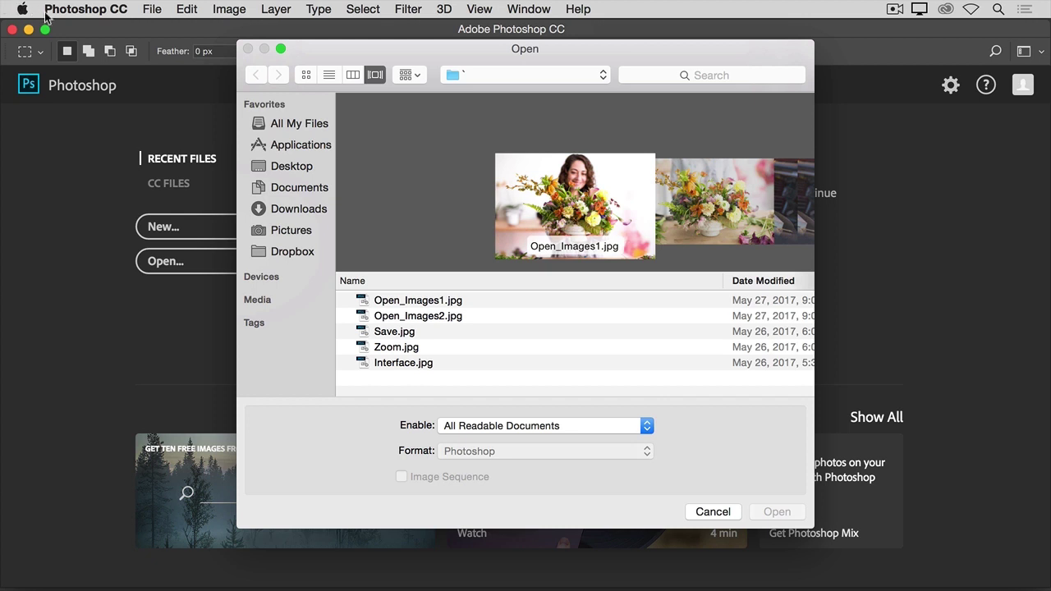
pyautogui.click(342, 301)
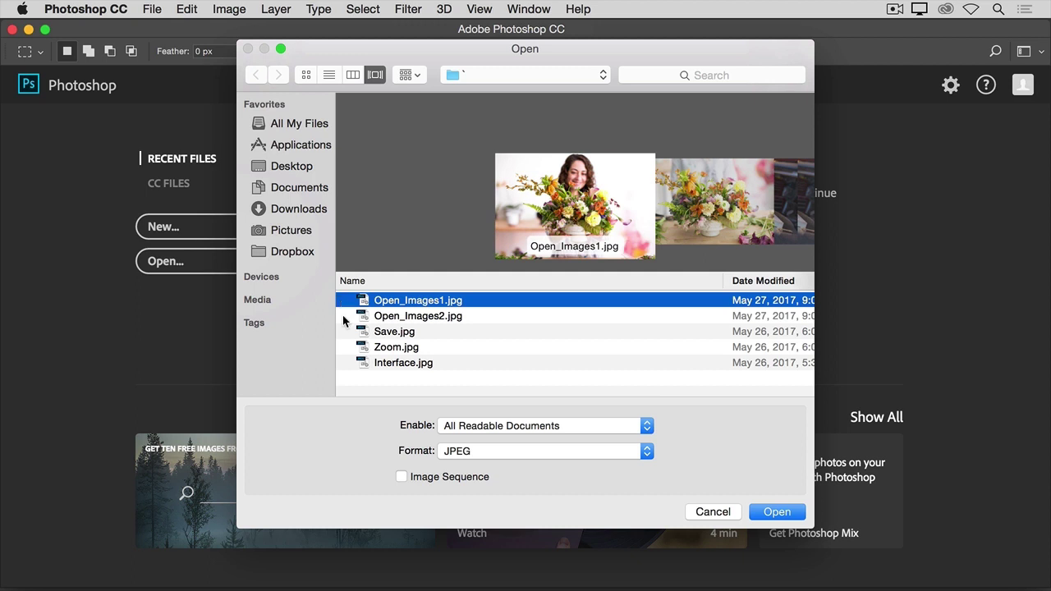
pyautogui.keyDown('shift'); pyautogui.click(344, 320); pyautogui.keyUp('shift')
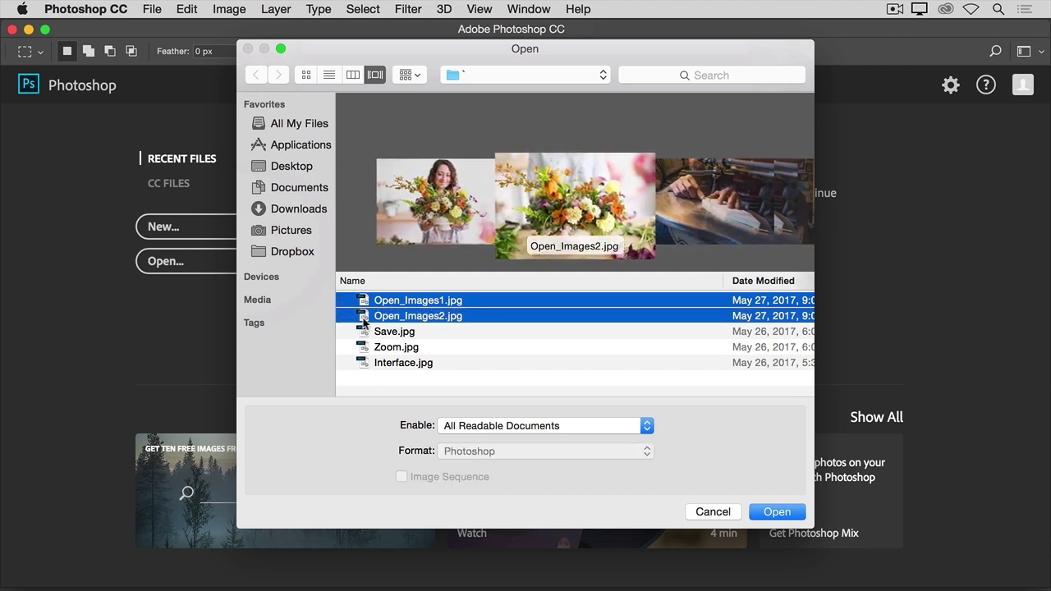
pyautogui.click(760, 506)
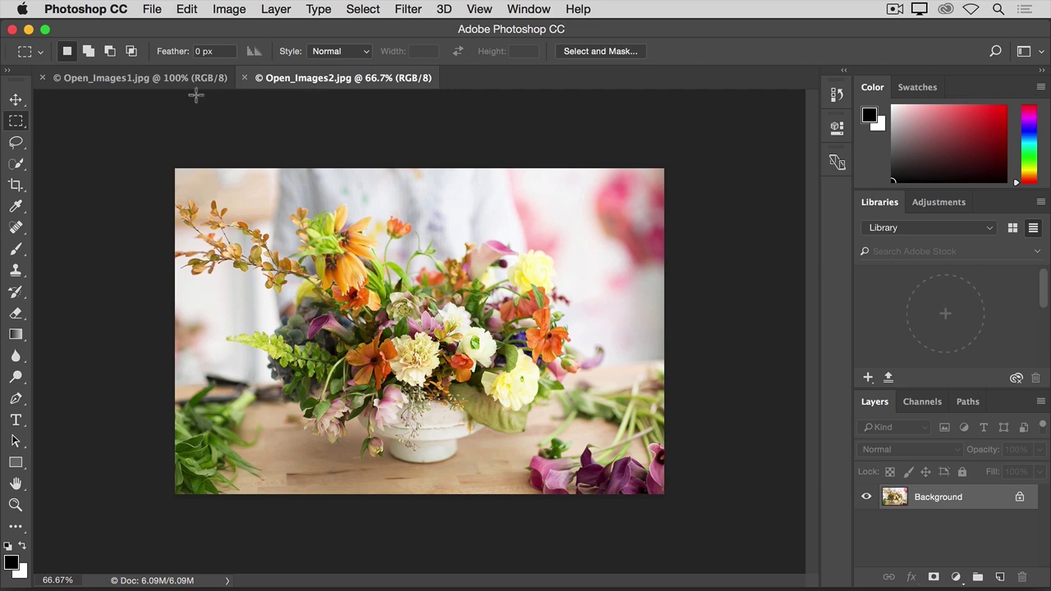
# - Switch to the Open_Images1.jpg document tab showing the woman with flowers
pyautogui.click(129, 83)
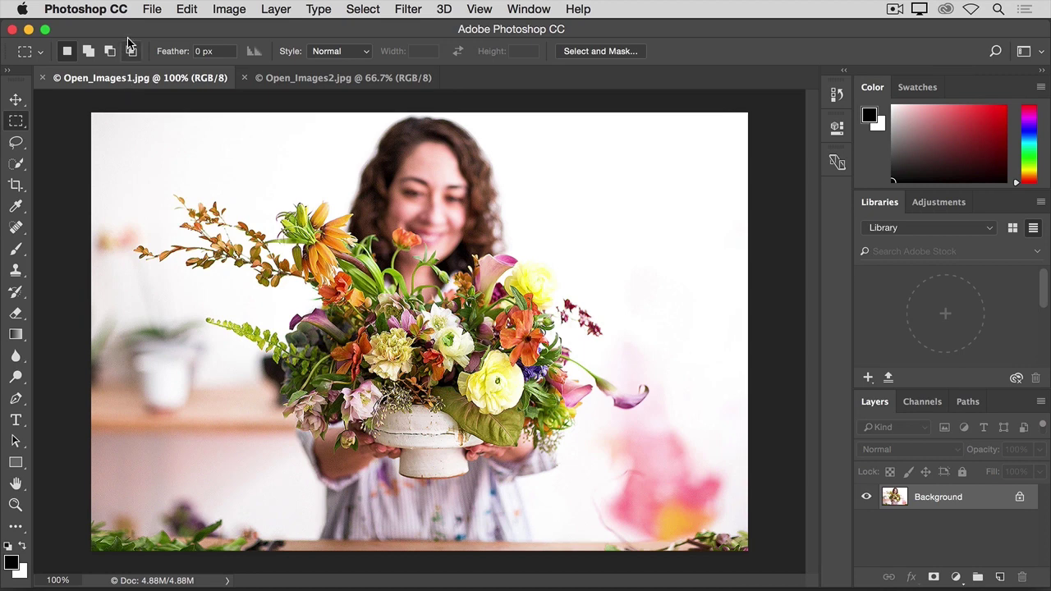
# - Create a 5 x 4 inch, 300 ppi blank document from the Photo Landscape 4x6 preset
pyautogui.click(148, 10)
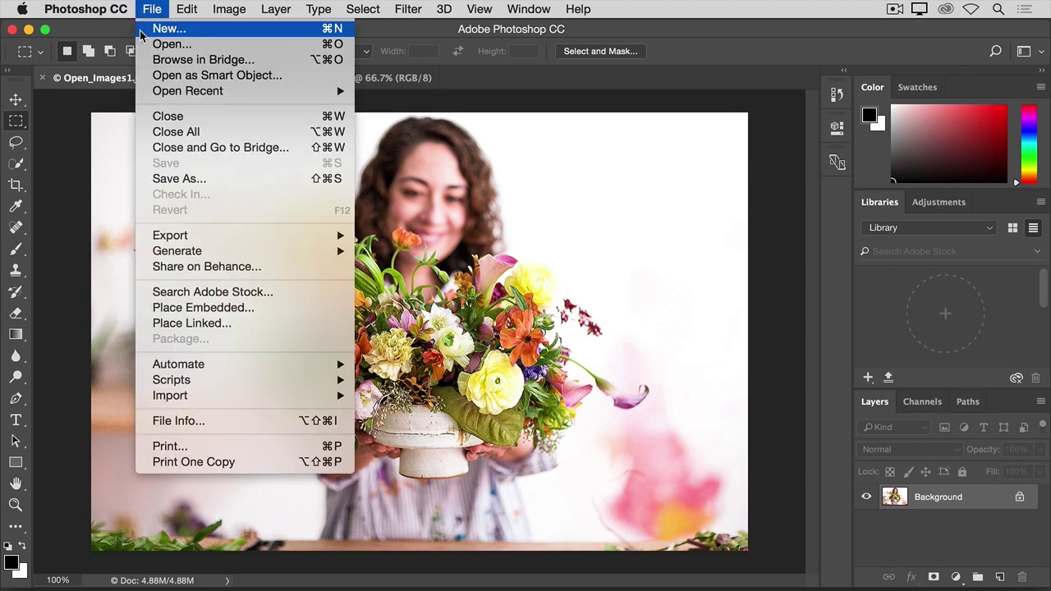
pyautogui.press('Escape')
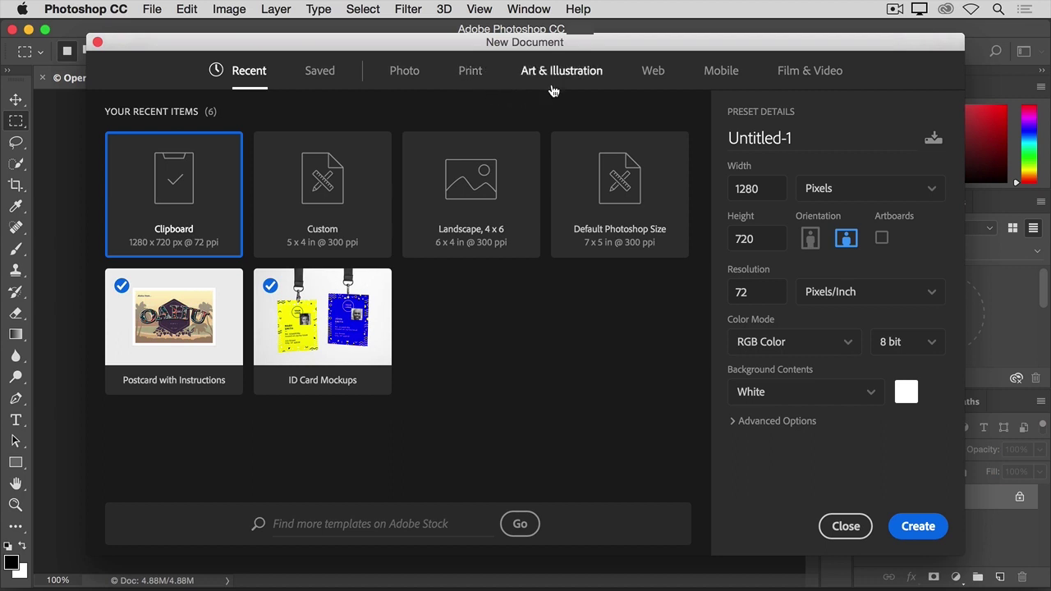
pyautogui.click(404, 82)
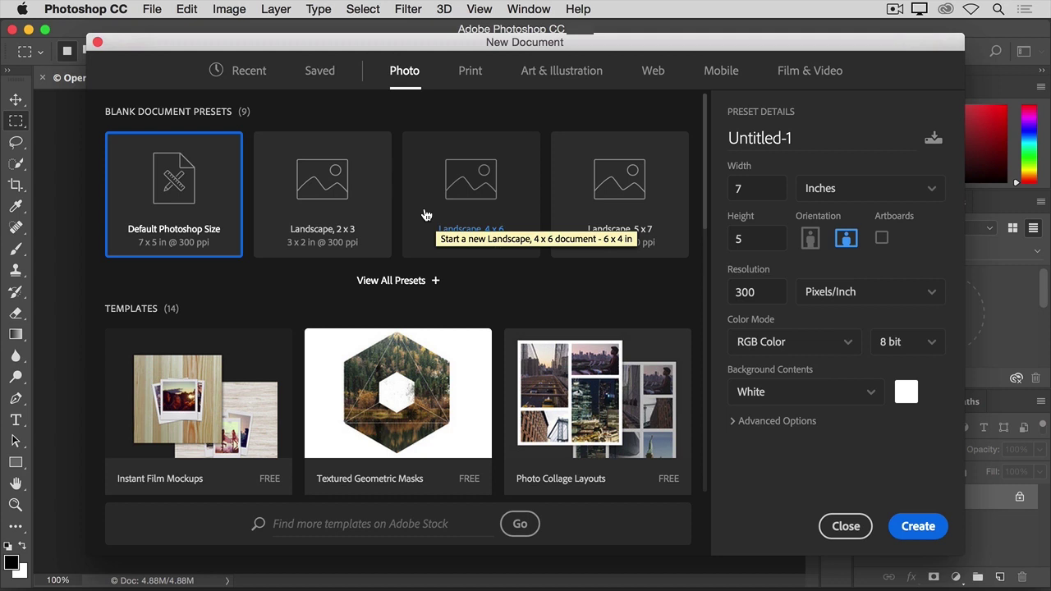
pyautogui.click(425, 215)
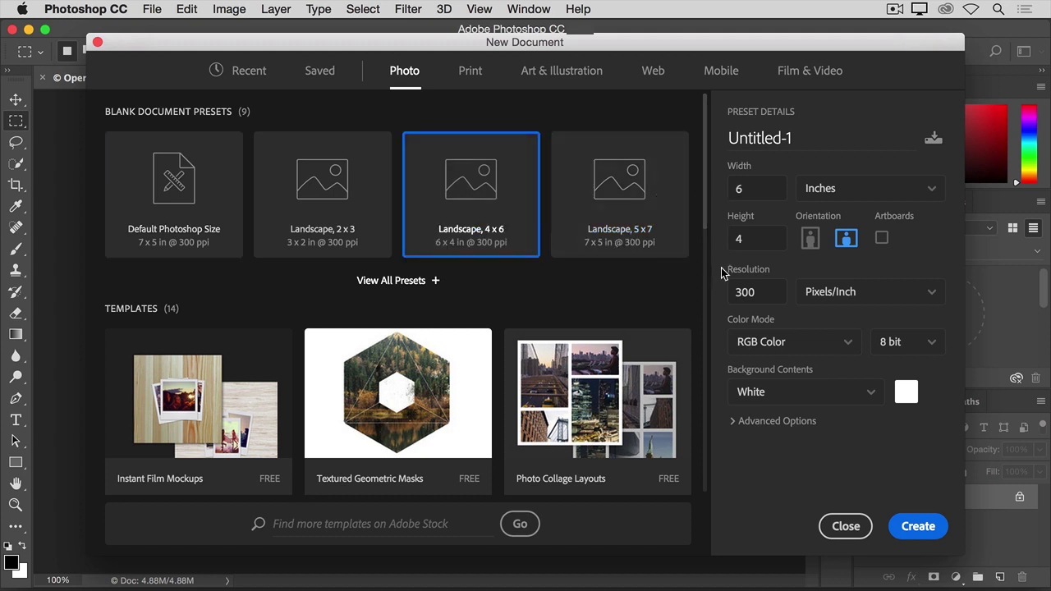
pyautogui.click(735, 190)
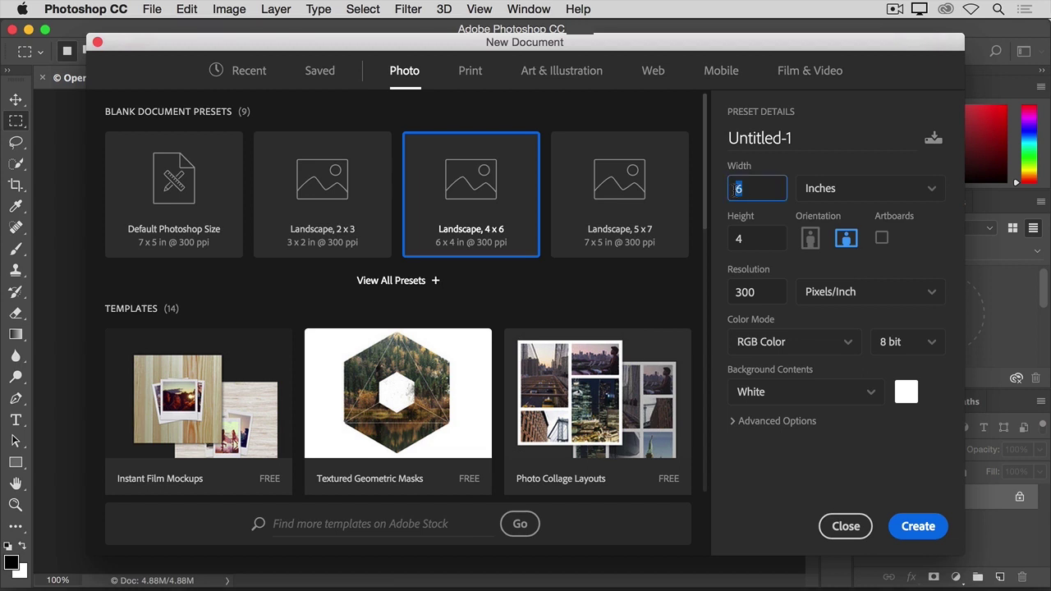
pyautogui.write('5')
pyautogui.click(723, 191)
pyautogui.click(904, 532)
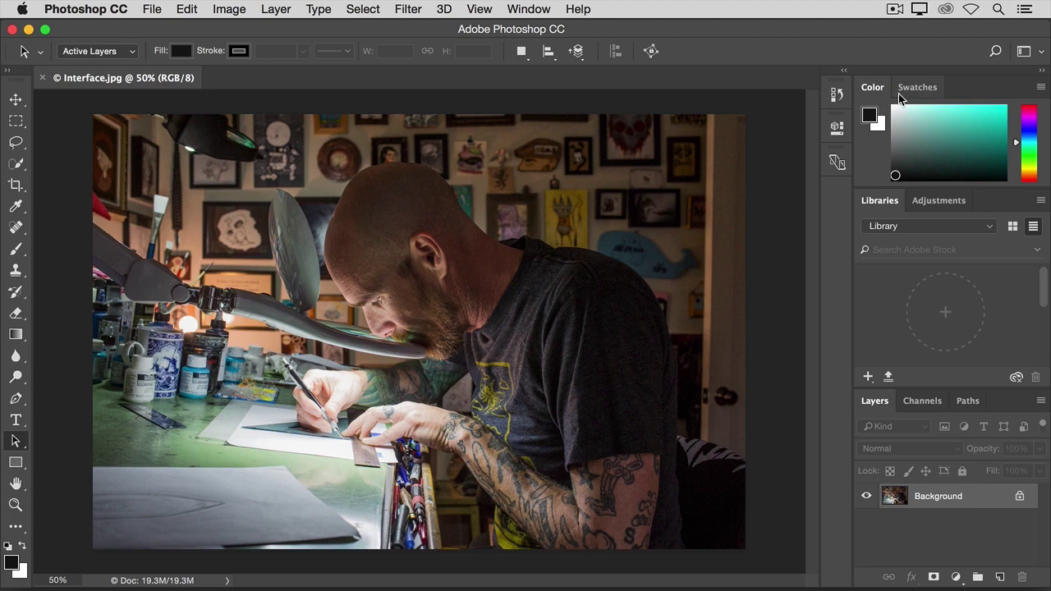
# - Pick a light blue swatch as the foreground colour and open the Window menu's panel list
pyautogui.click(899, 93)
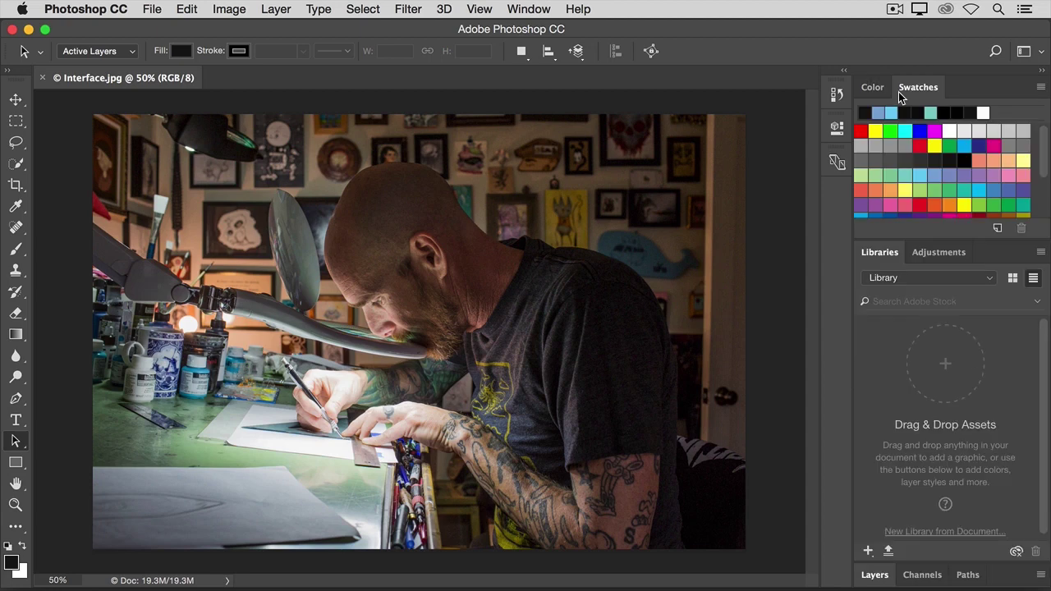
pyautogui.click(928, 174)
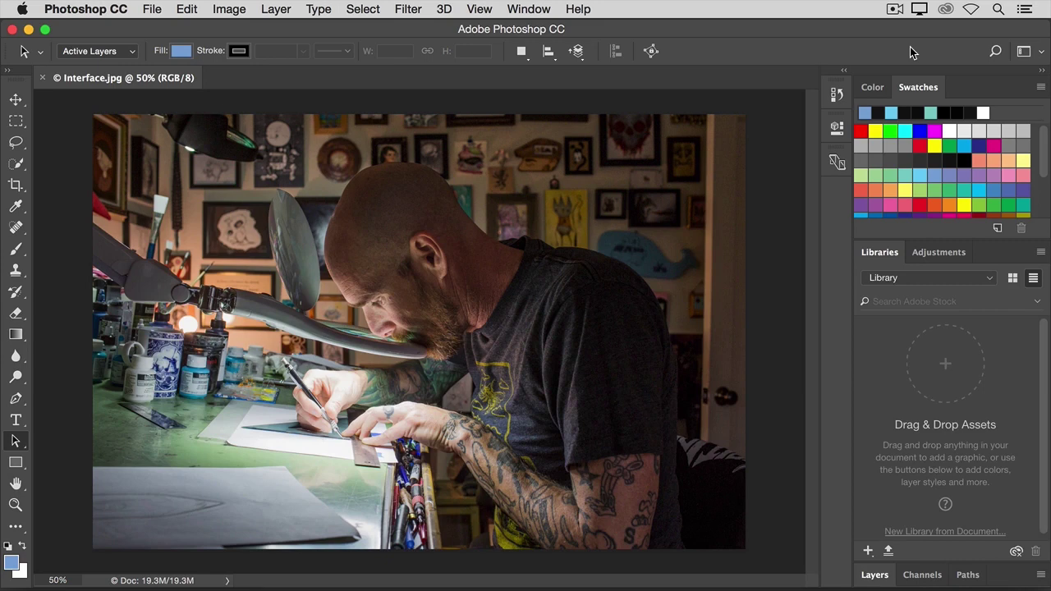
pyautogui.click(533, 11)
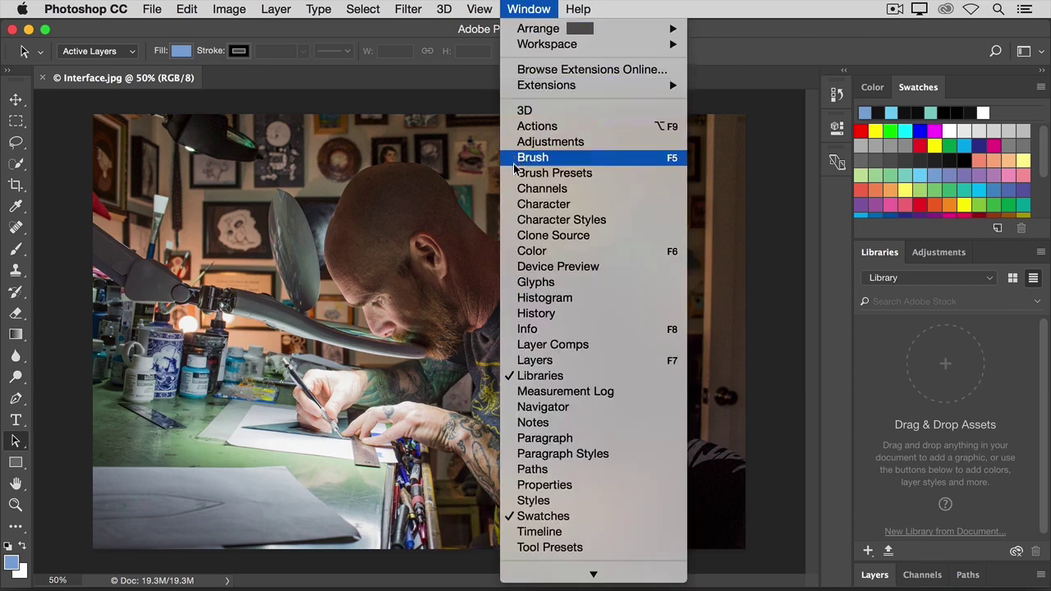
# - Show the Histogram panel from the Window menu, then close it again
pyautogui.click(510, 303)
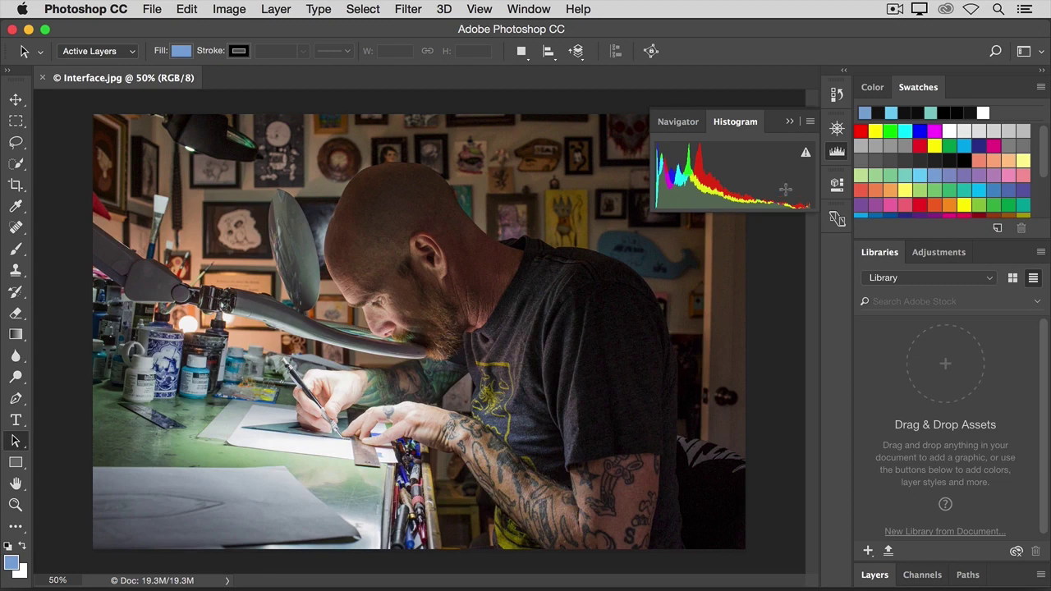
pyautogui.click(790, 123)
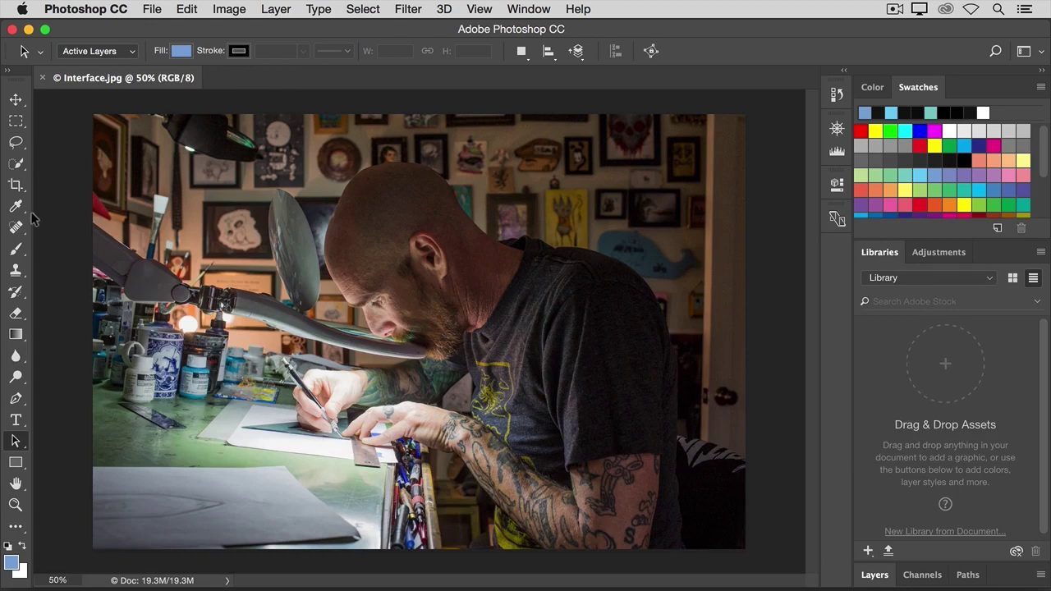
# - Select the Move tool, then choose the Vertical Type Tool from the Type flyout
pyautogui.click(18, 106)
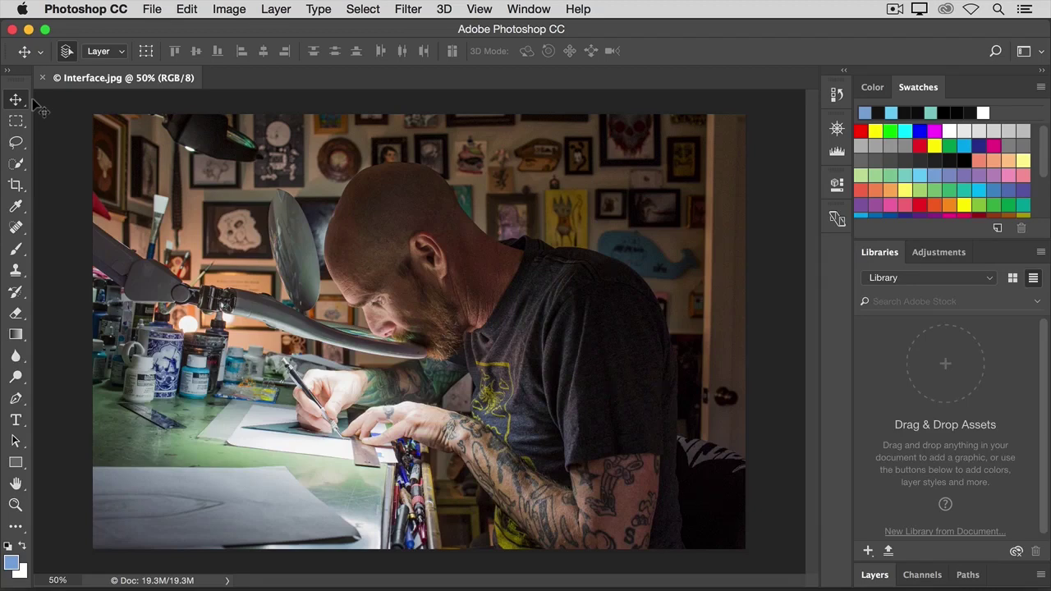
pyautogui.click(18, 429)
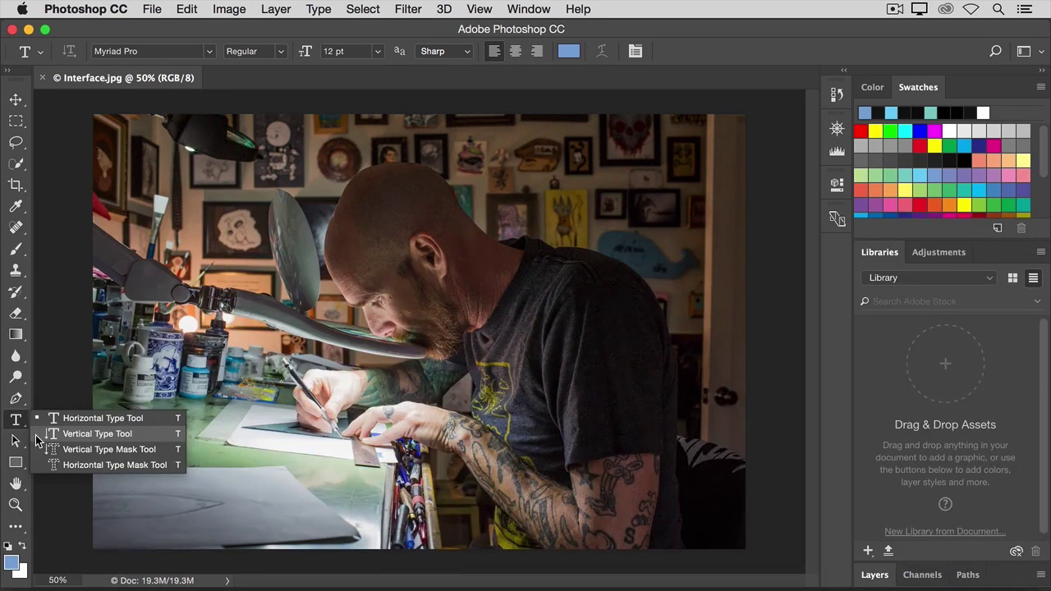
pyautogui.click(35, 436)
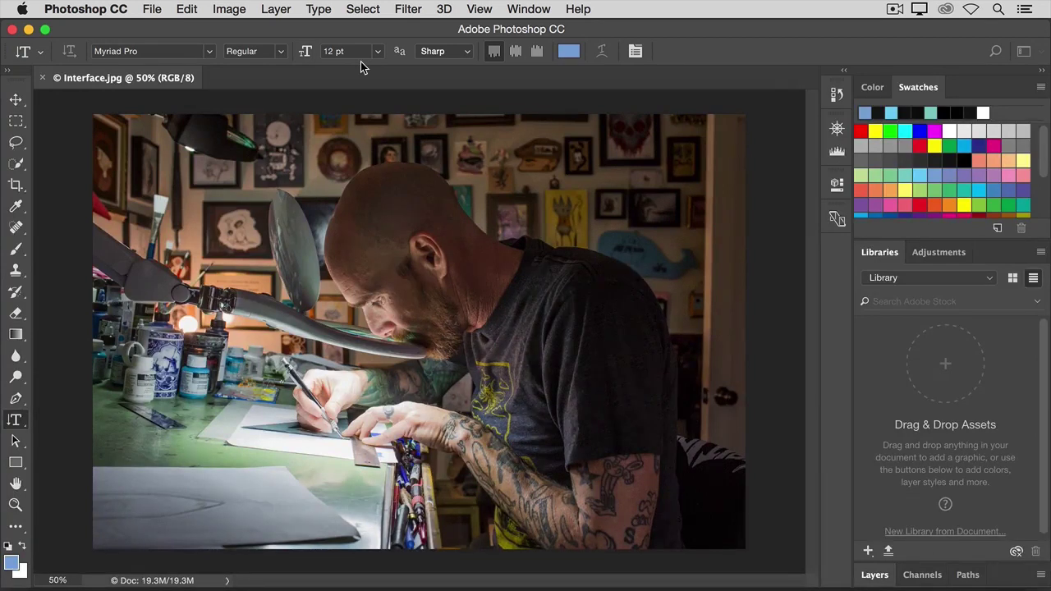
pyautogui.click(16, 251)
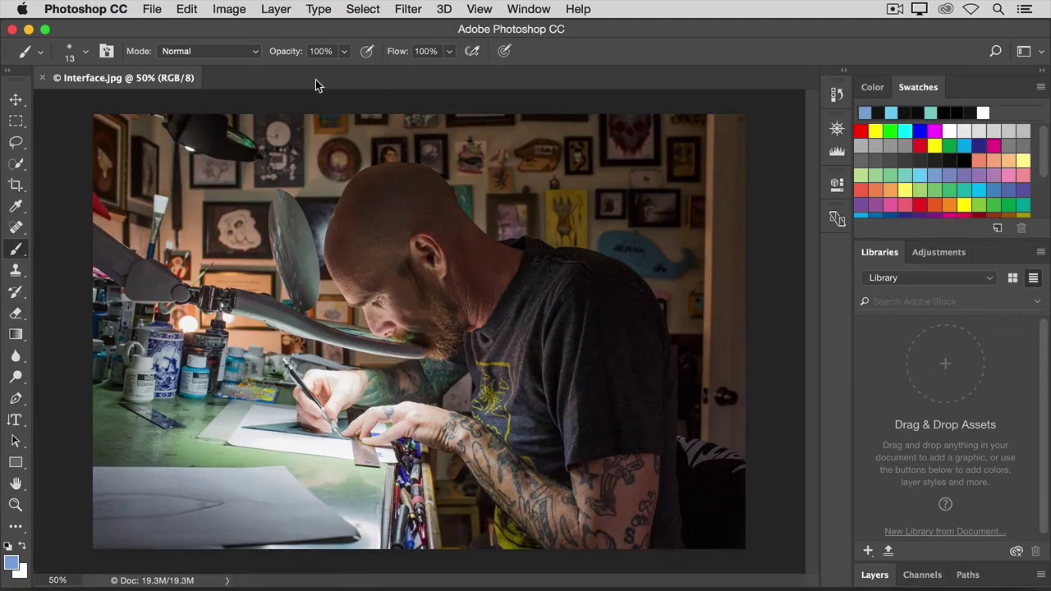
pyautogui.click(83, 54)
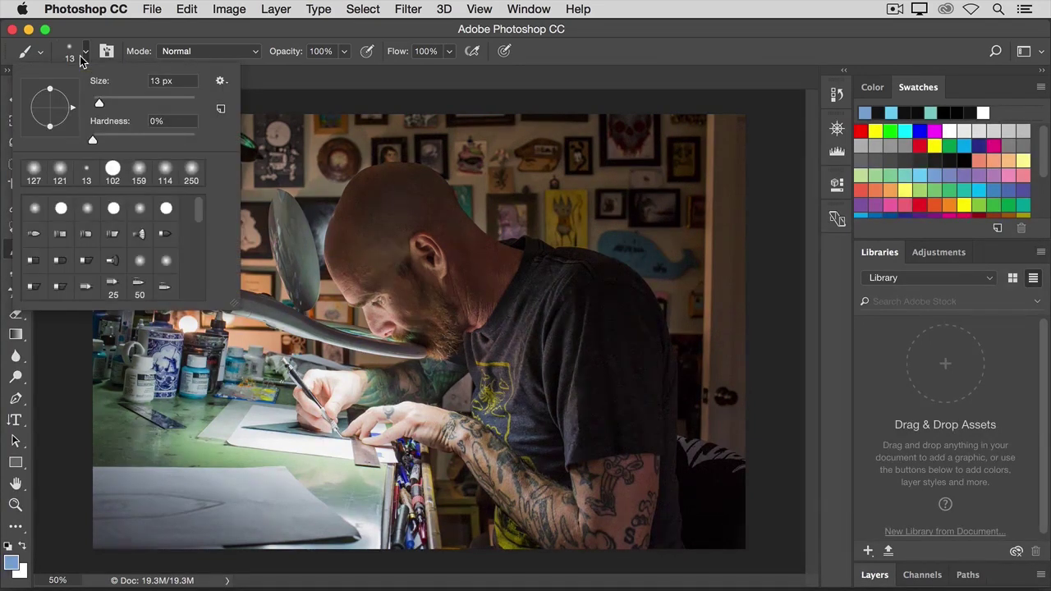
pyautogui.moveTo(99, 104)
pyautogui.mouseDown()
pyautogui.moveTo(162, 104)
pyautogui.moveTo(151, 105)
pyautogui.mouseUp()
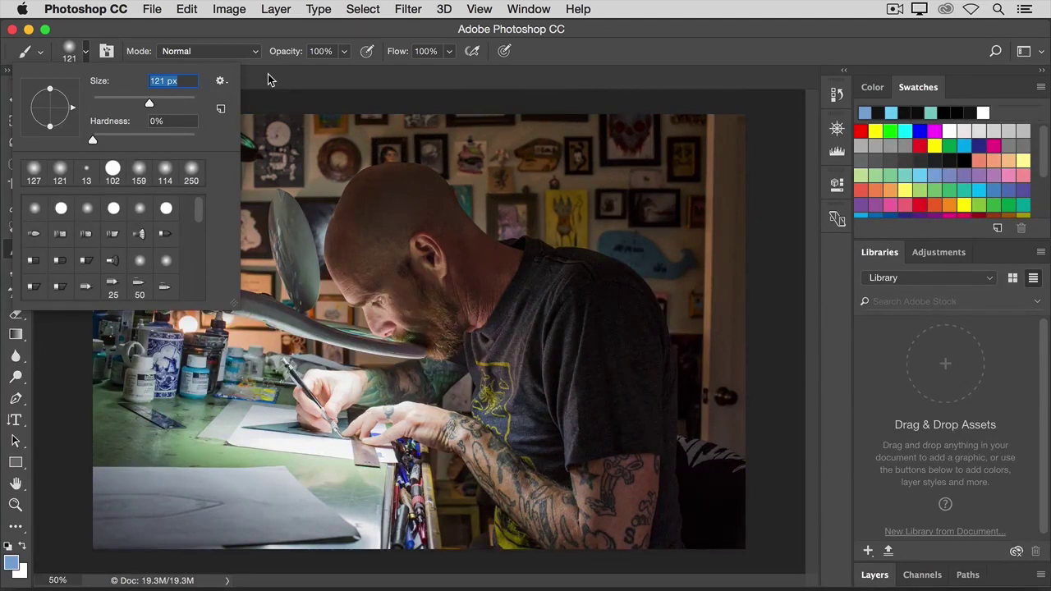
pyautogui.click(268, 74)
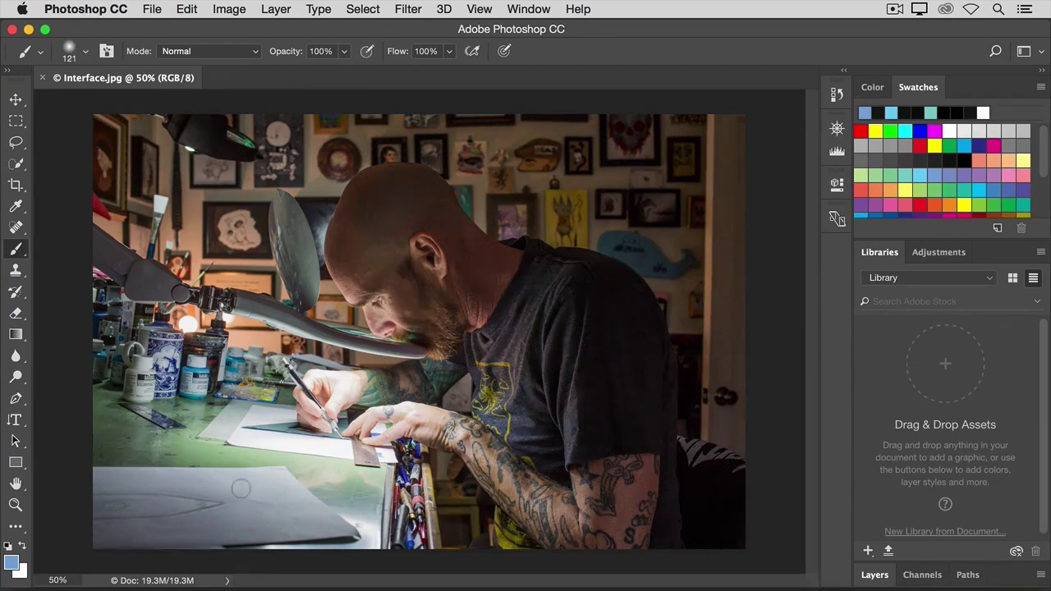
pyautogui.moveTo(237, 486)
pyautogui.mouseDown()
pyautogui.moveTo(268, 492)
pyautogui.moveTo(248, 488)
pyautogui.moveTo(267, 500)
pyautogui.moveTo(258, 489)
pyautogui.moveTo(256, 508)
pyautogui.moveTo(287, 511)
pyautogui.moveTo(278, 498)
pyautogui.moveTo(254, 513)
pyautogui.moveTo(248, 503)
pyautogui.mouseUp()
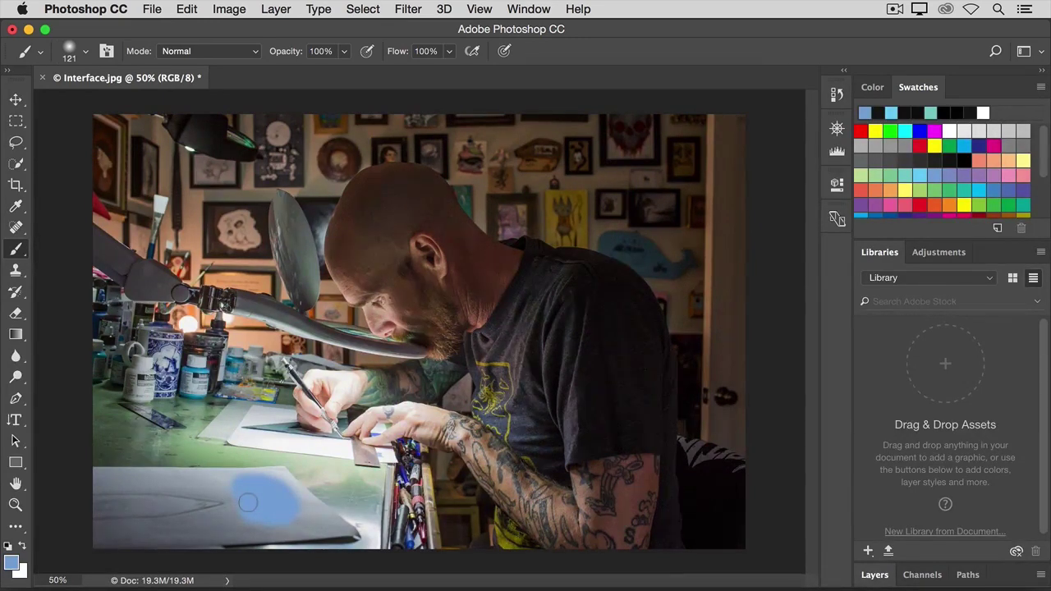
pyautogui.hotkey('ctrl', 'z')
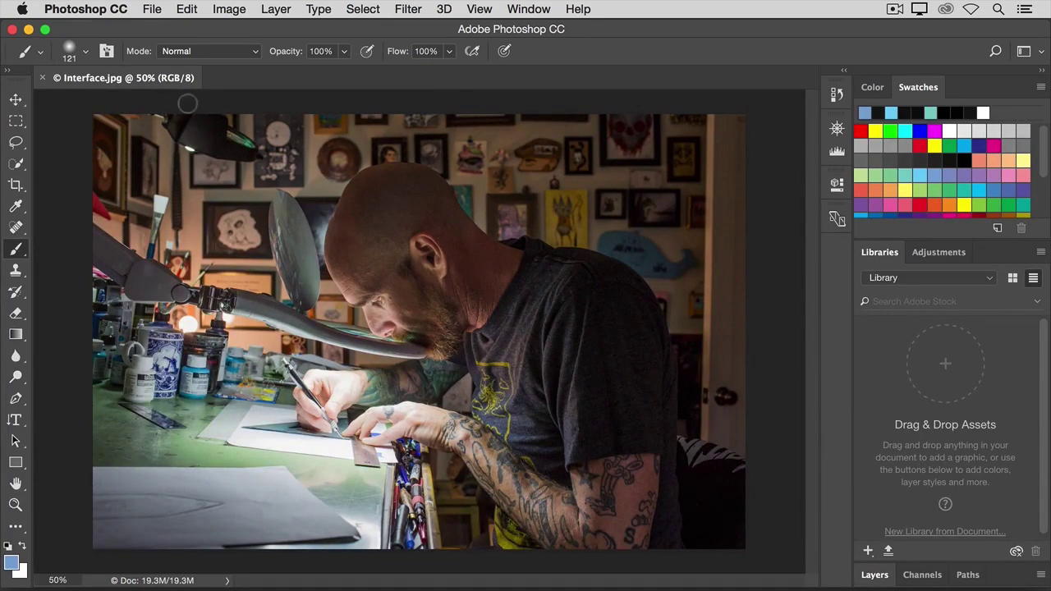
# - Close the Interface.jpg document from the File menu
pyautogui.click(153, 17)
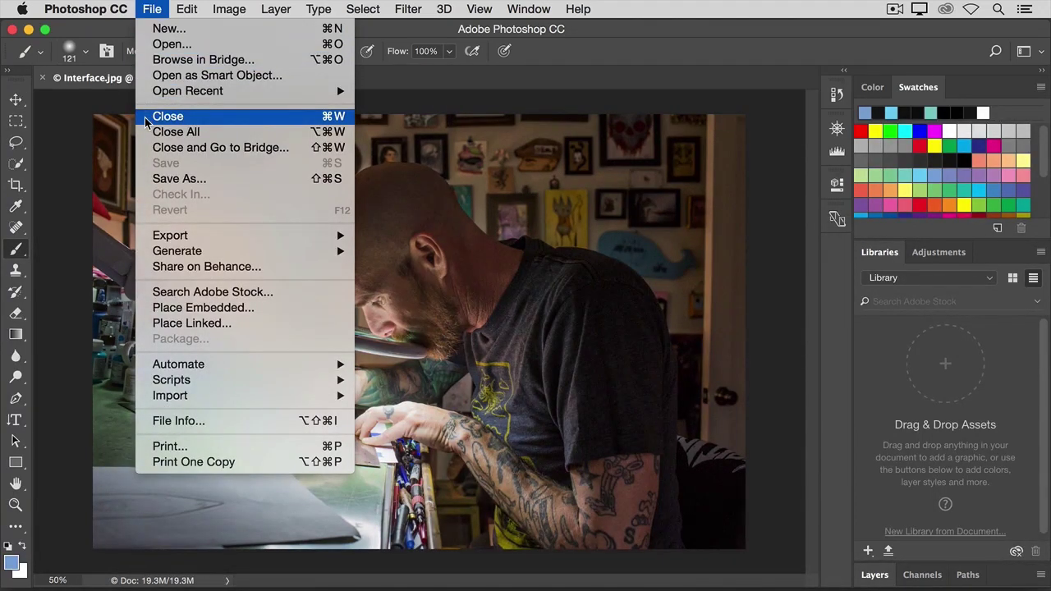
pyautogui.click(167, 116)
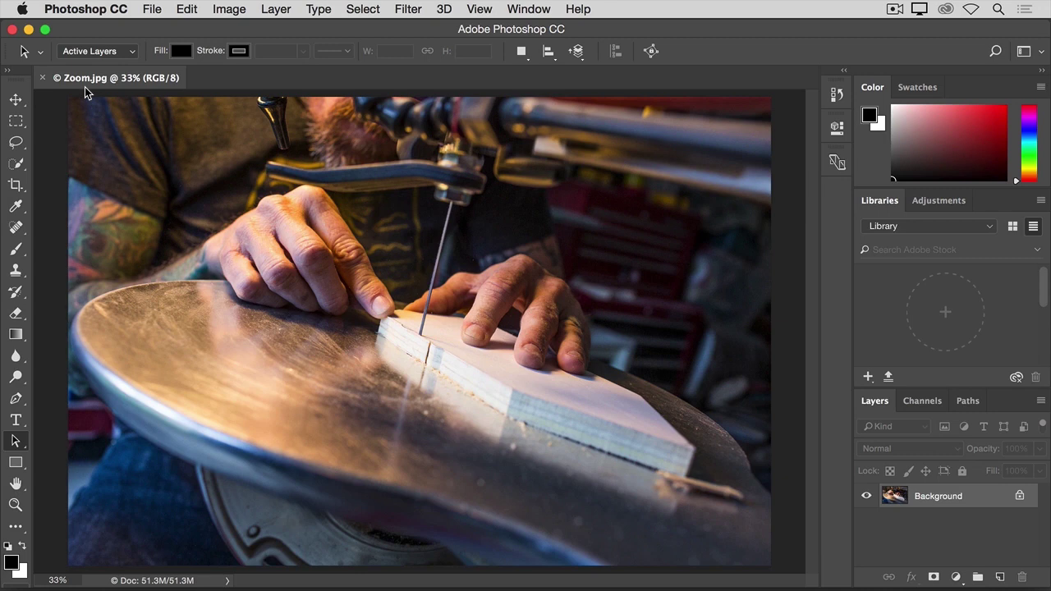
# - With the Zoom tool, fit the photo, magnify the hands to 66.7%, then zoom back out
pyautogui.click(14, 506)
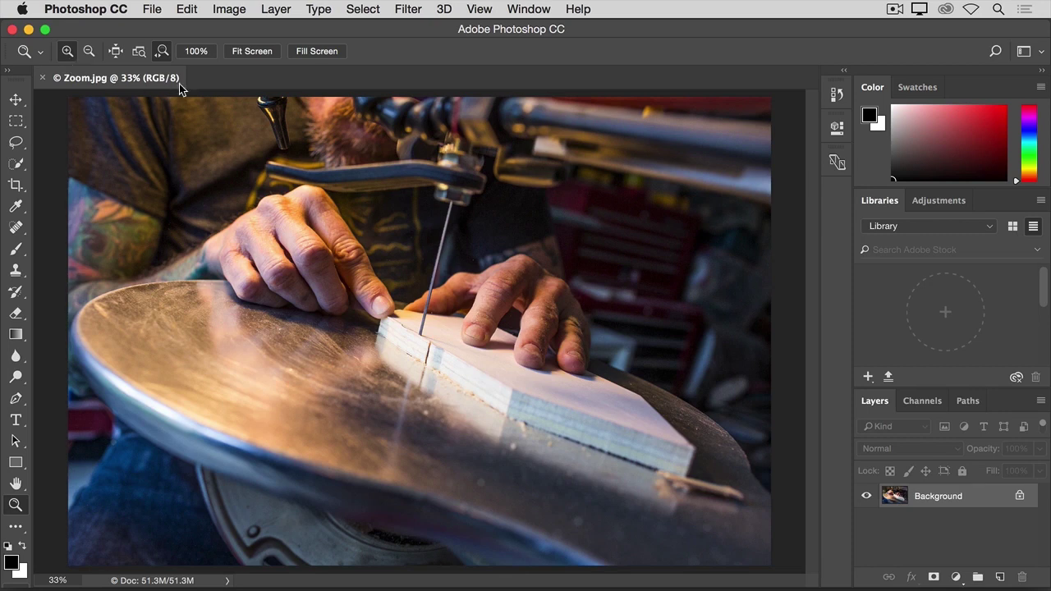
pyautogui.hotkey('ctrl', '0')
pyautogui.click(395, 252)
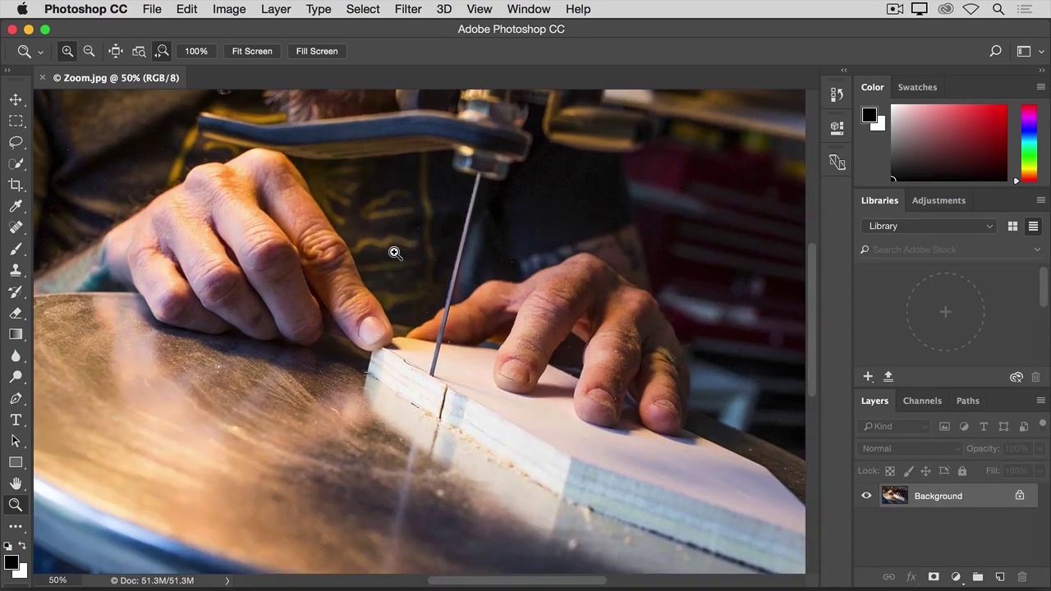
pyautogui.click(395, 252)
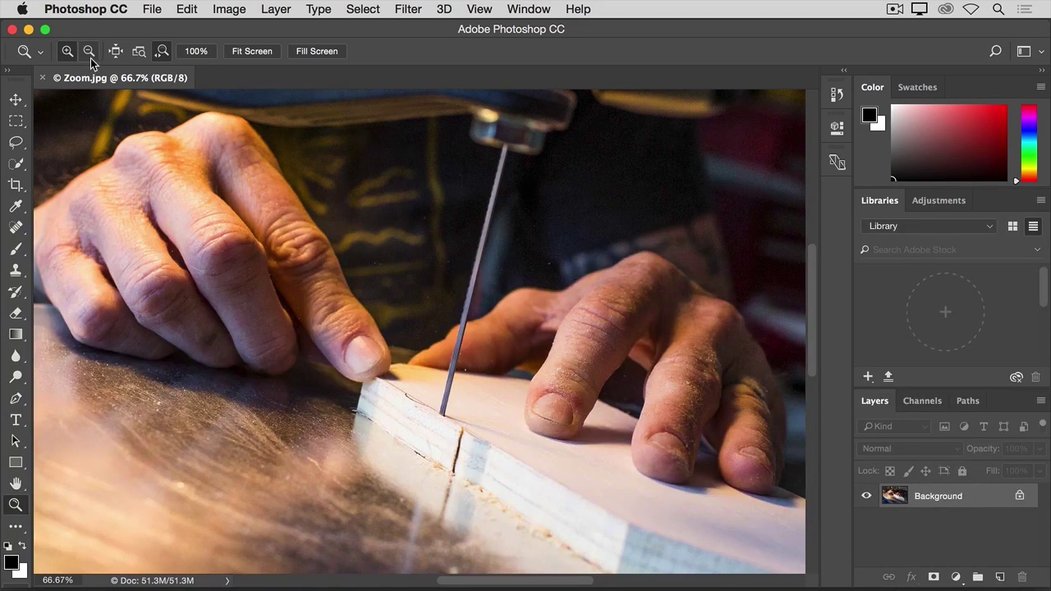
pyautogui.click(379, 229)
pyautogui.click(378, 230)
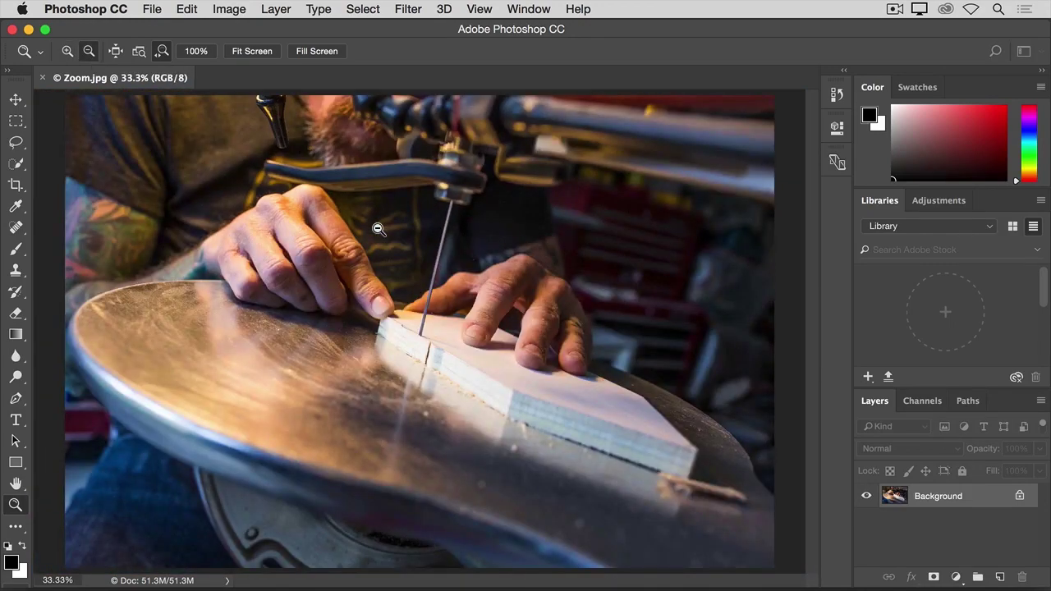
# - Set the Zoom tool to Zoom In and magnify the hands to 100%
pyautogui.click(63, 55)
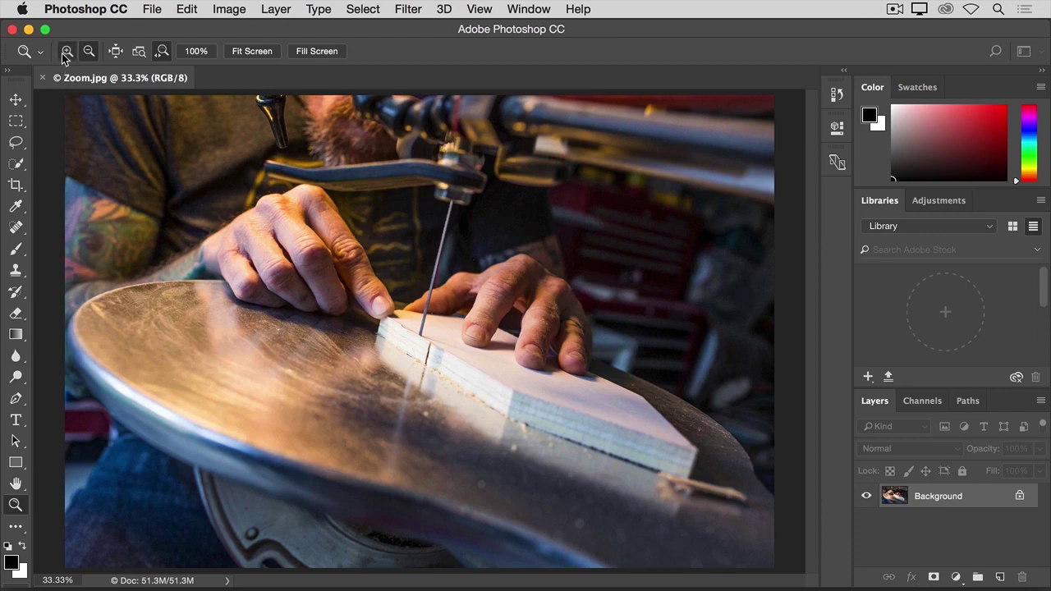
pyautogui.click(402, 260)
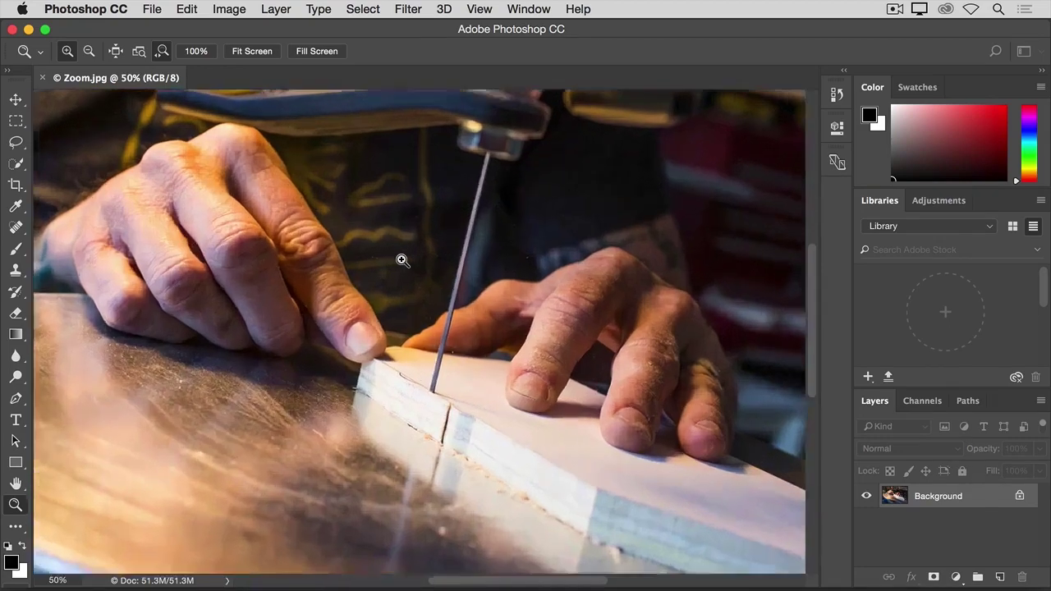
pyautogui.click(402, 260)
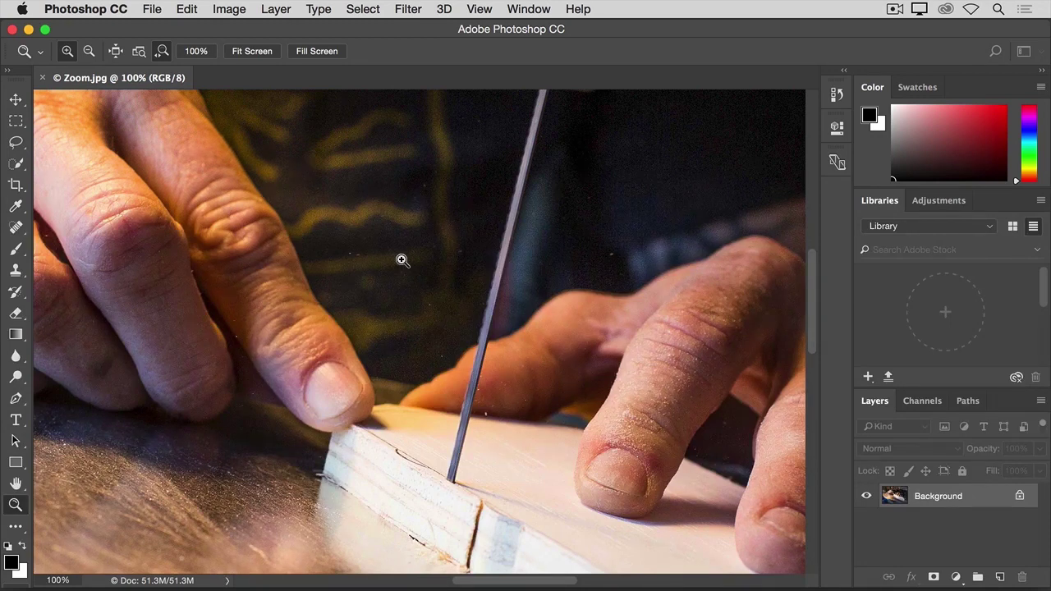
# - Hold Option to zoom out step by step to 33.3%, then zoom back in to 50%
pyautogui.press('alt')
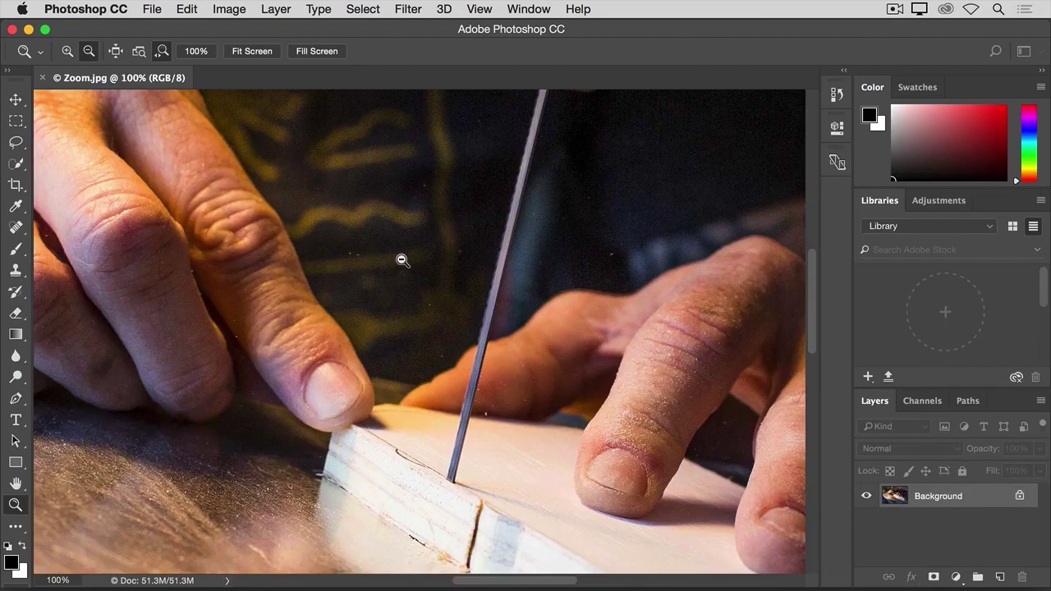
pyautogui.keyDown('alt'); pyautogui.click(402, 259); pyautogui.keyUp('alt')
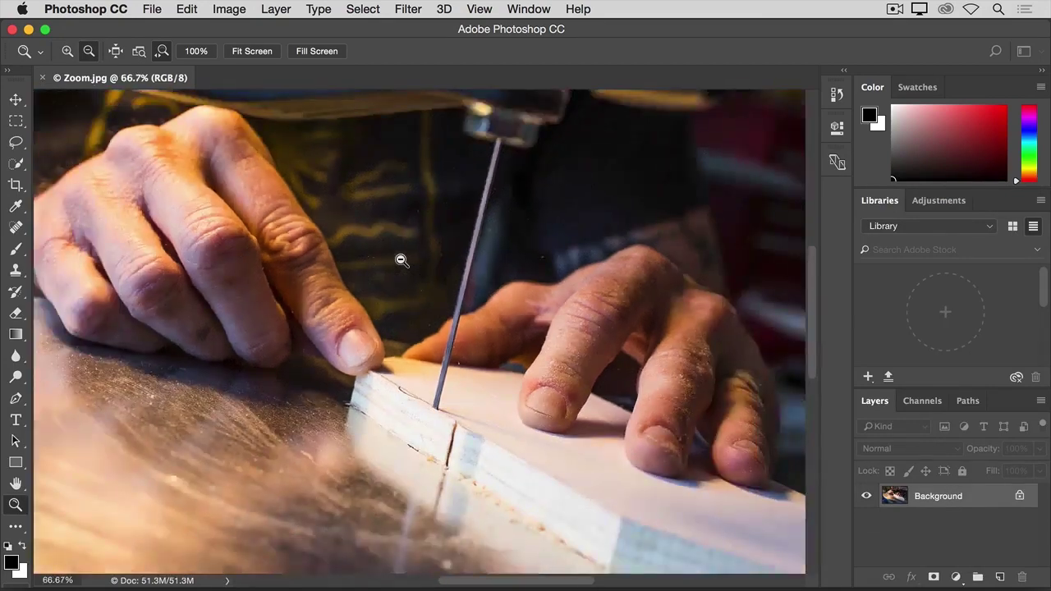
pyautogui.keyDown('alt'); pyautogui.click(402, 260); pyautogui.keyUp('alt')
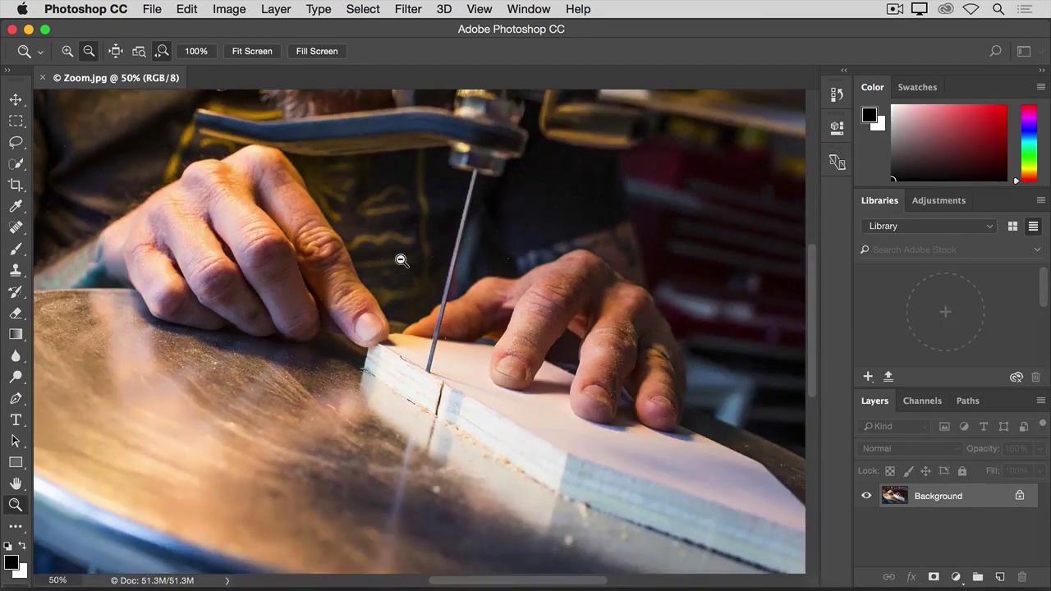
pyautogui.keyDown('alt'); pyautogui.click(402, 260); pyautogui.keyUp('alt')
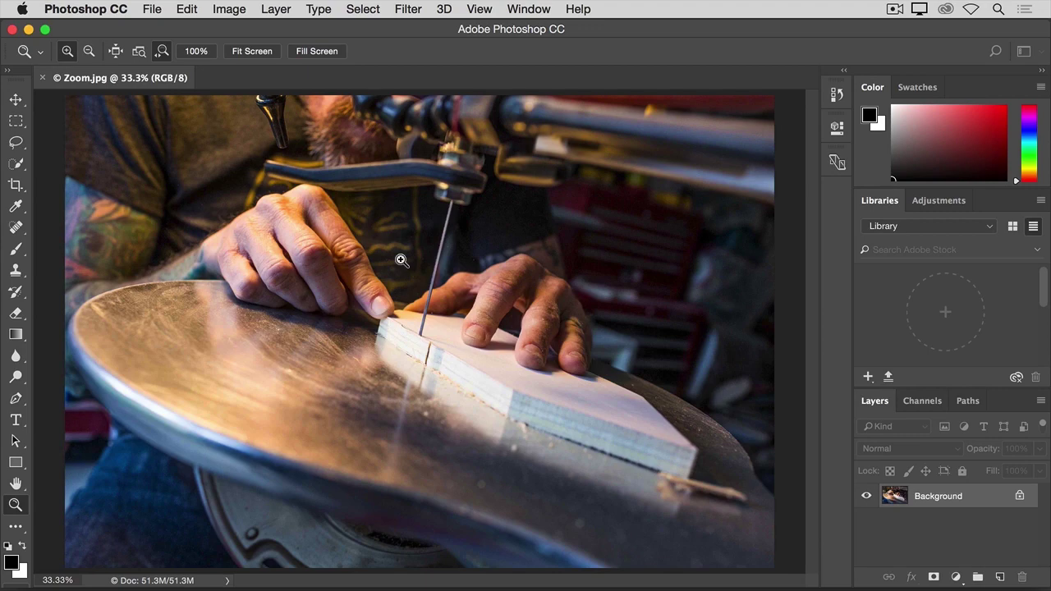
pyautogui.click(402, 260)
# - Zoom to 66.7%, fit the photo to the screen, then view it at 100%
pyautogui.click(402, 260)
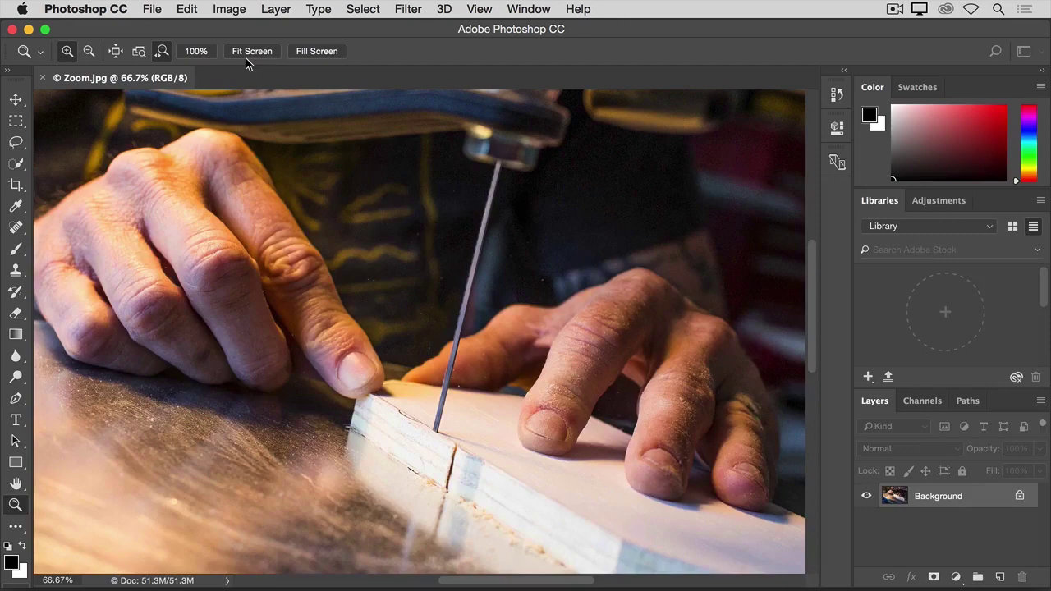
pyautogui.click(249, 51)
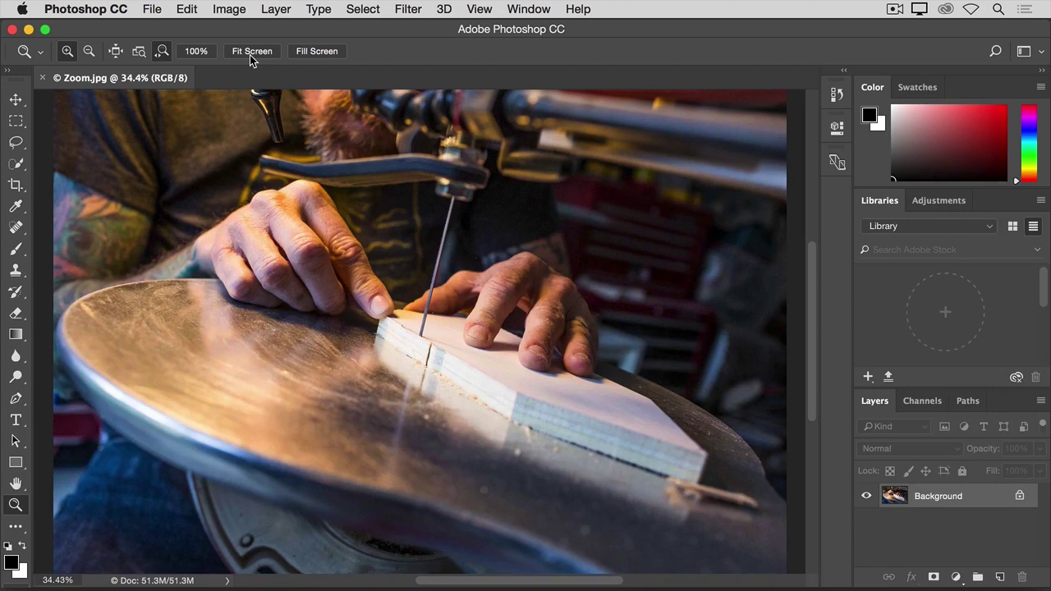
pyautogui.click(203, 55)
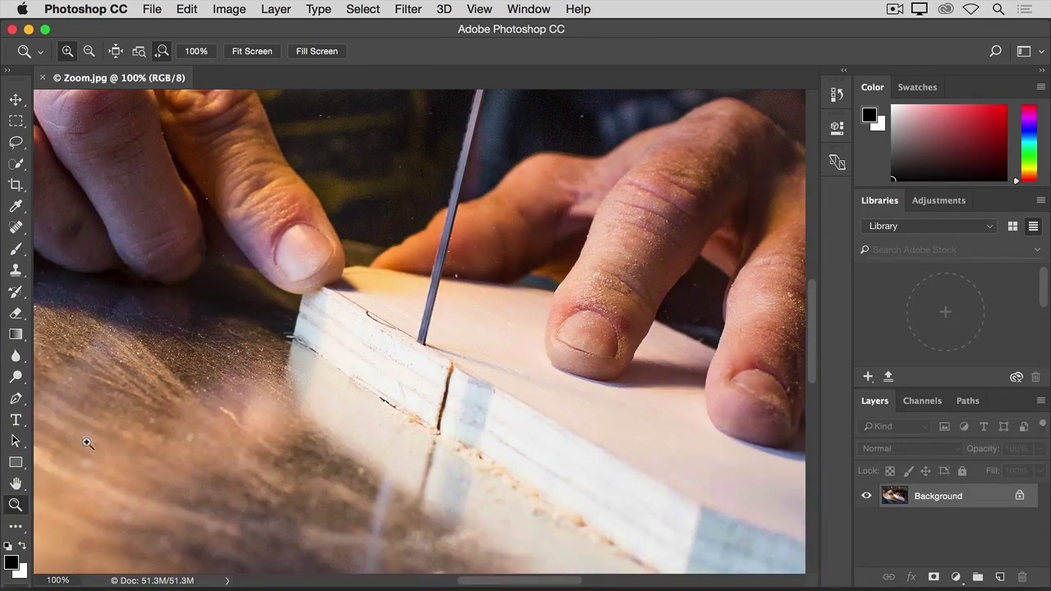
# - Pan the Zoom.jpg close-up toward the right hand with the Hand tool, then fit the photo to the window at 34.4%
pyautogui.click(15, 487)
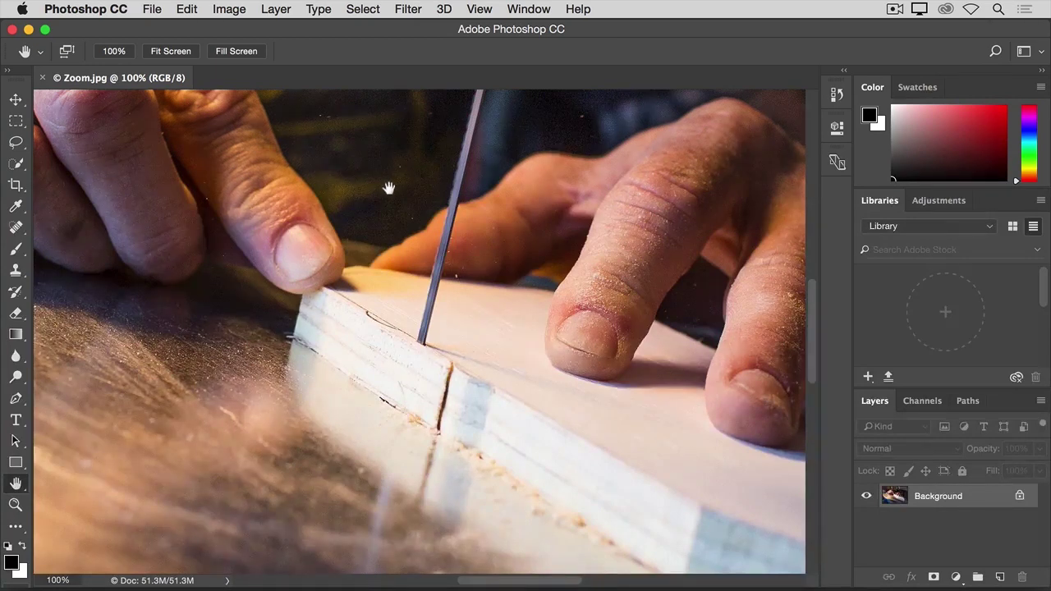
pyautogui.moveTo(417, 197); pyautogui.dragTo(137, 171)
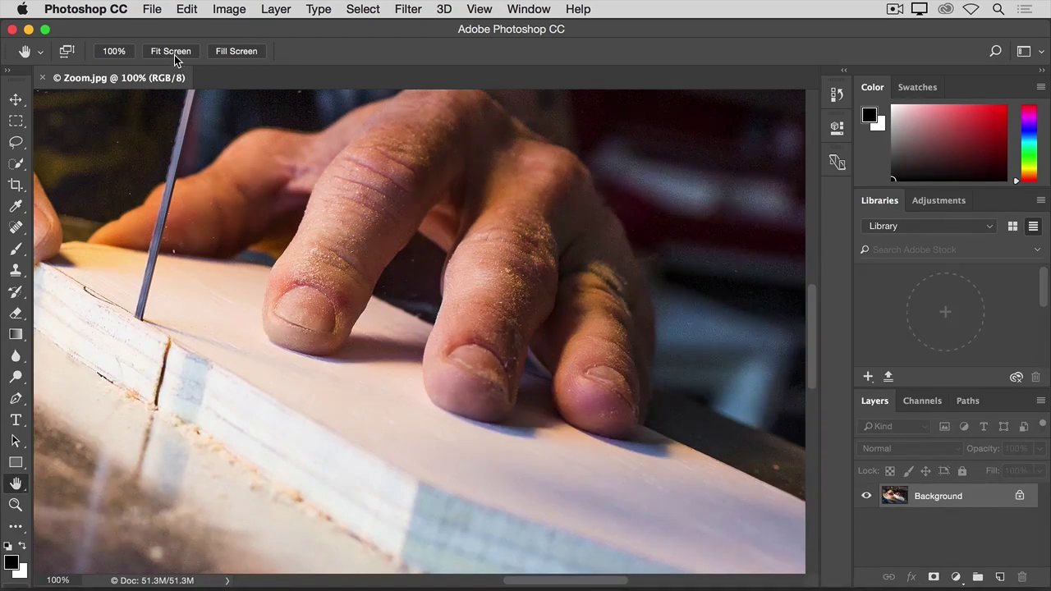
pyautogui.click(174, 55)
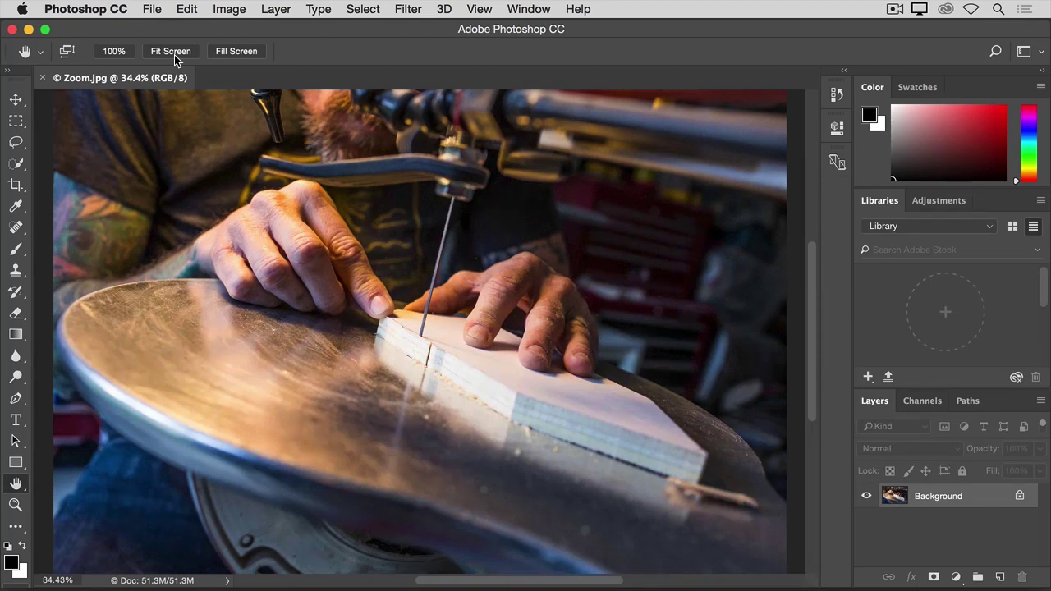
pyautogui.click(16, 506)
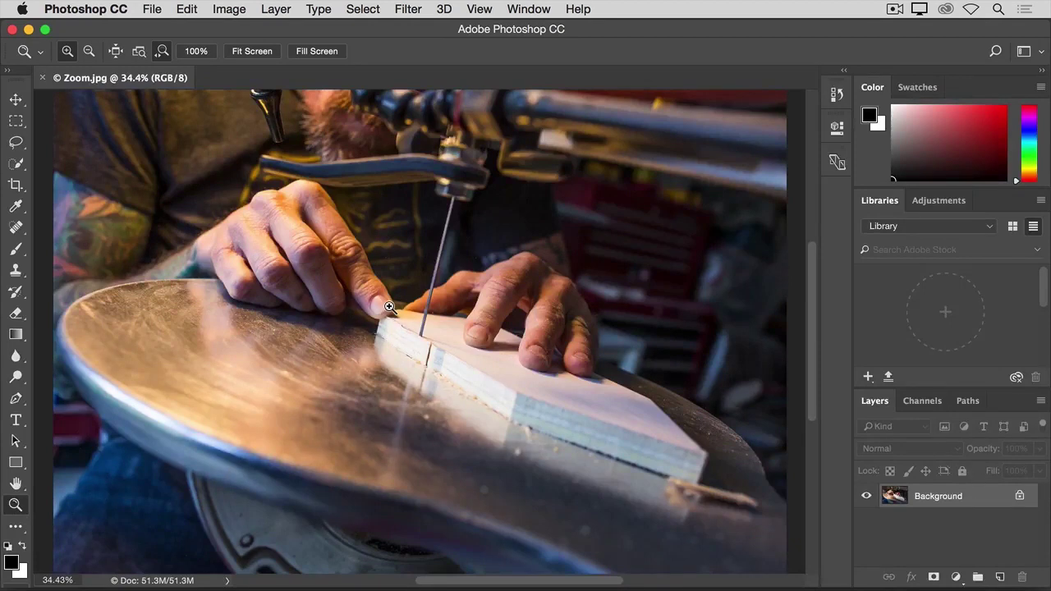